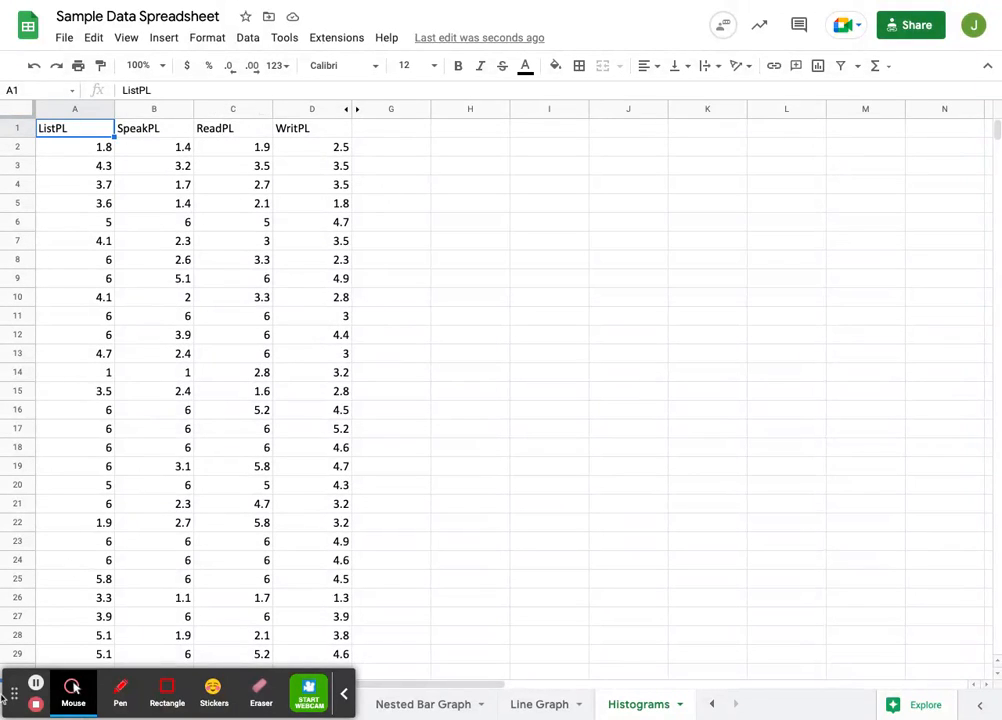
- Review the student score columns on the Mock WIDA Data Pull (1) sheet and return to the Histograms sheet
{"action": "left_click_drag", "start_coordinate": [14, 690], "coordinate": [558, 686]}
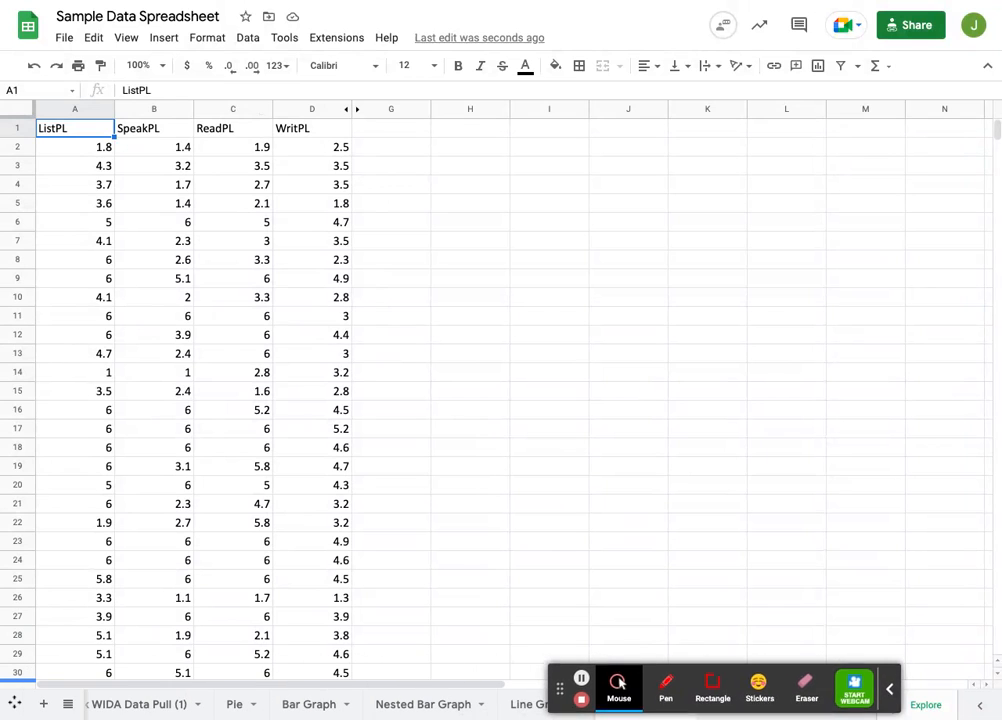
{"action": "left_click", "coordinate": [126, 706]}
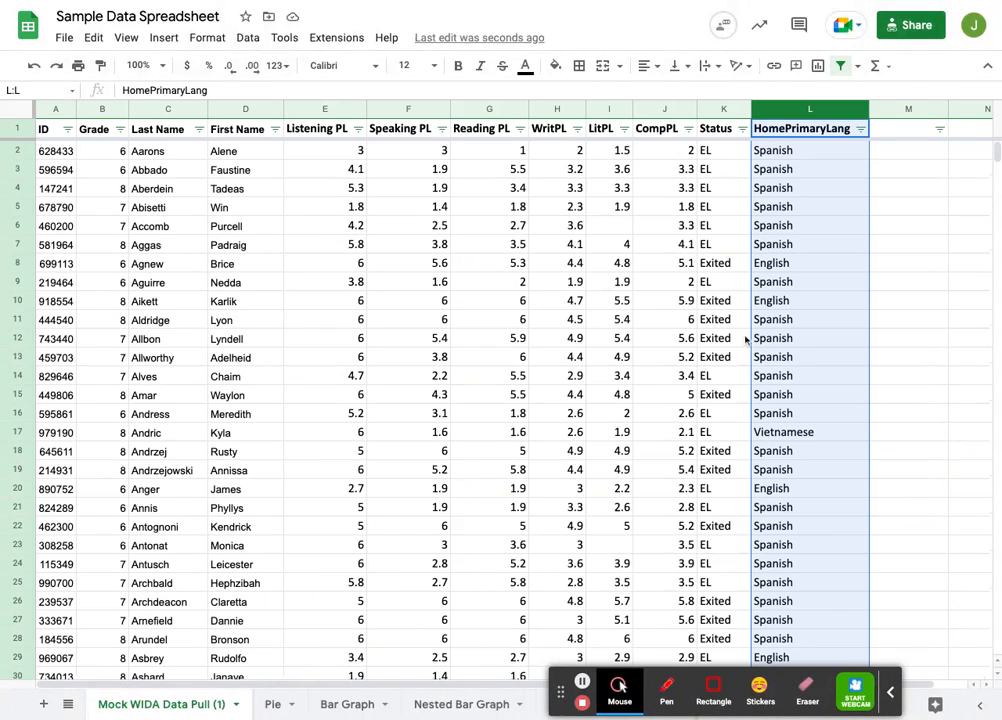
{"action": "left_click", "coordinate": [610, 206]}
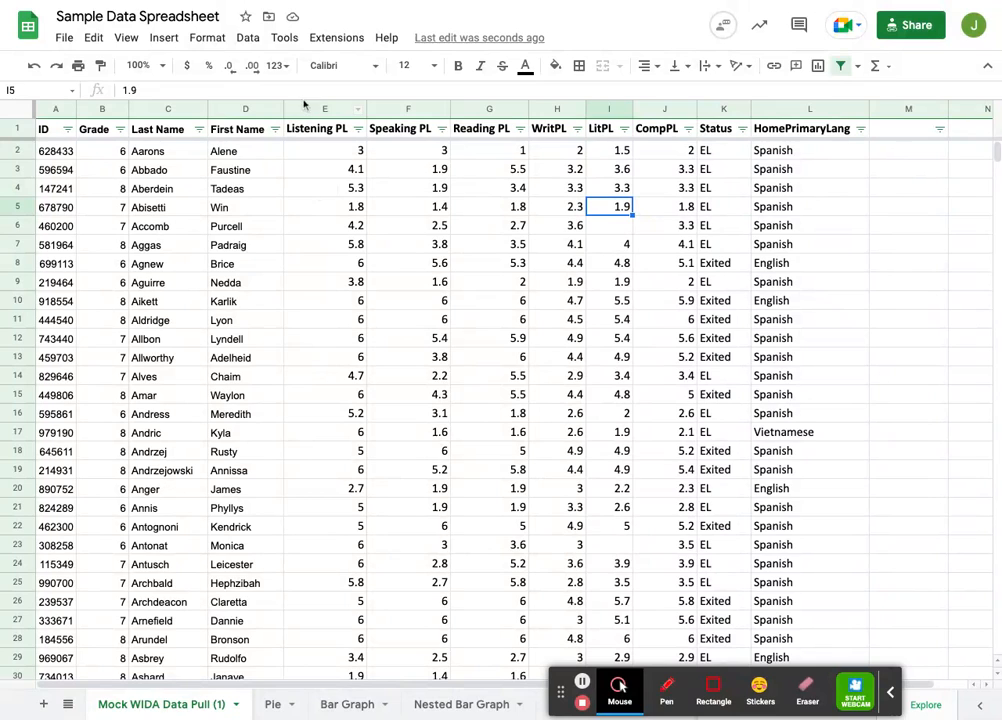
{"action": "scroll", "coordinate": [430, 704], "scroll_direction": "right", "scroll_amount": 1}
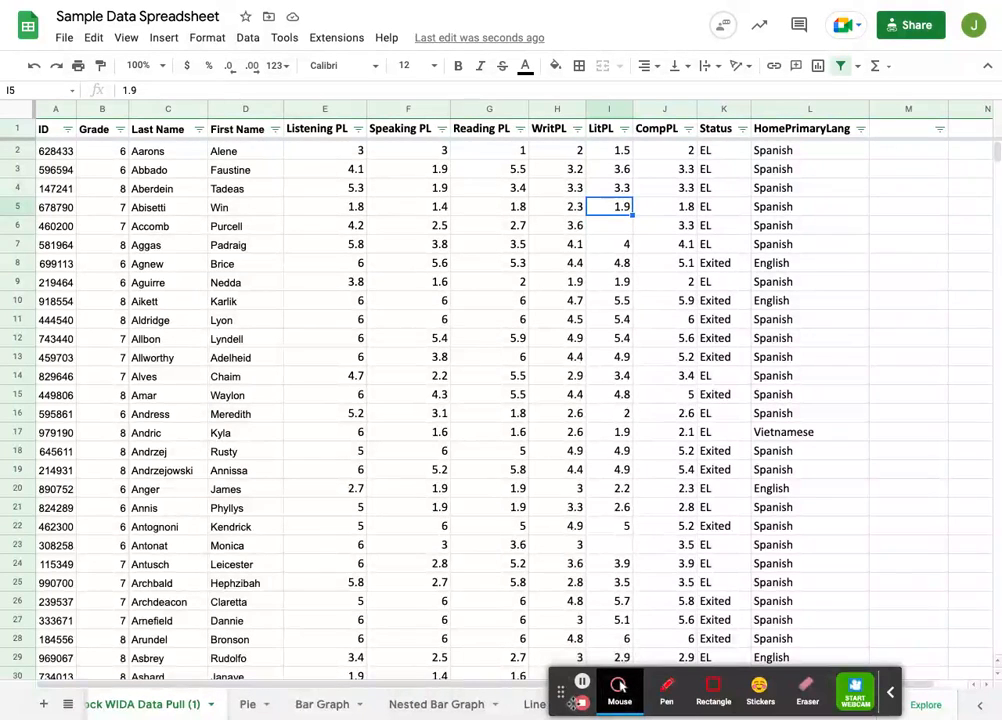
{"action": "left_click_drag", "start_coordinate": [563, 696], "coordinate": [45, 683]}
{"action": "left_click", "coordinate": [655, 705]}
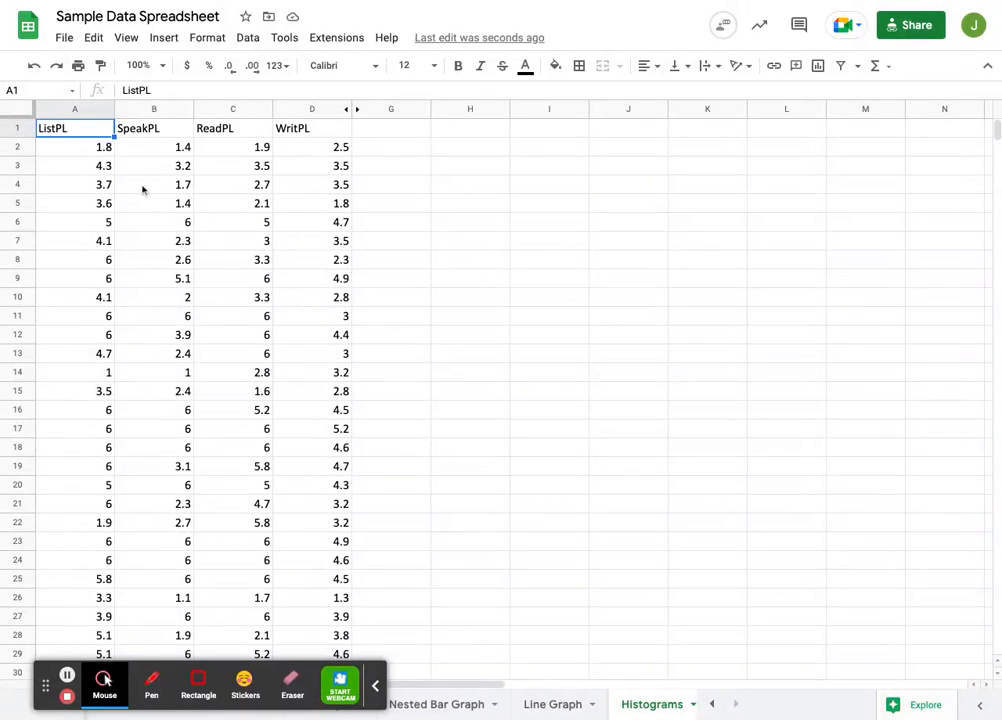
- Insert a chart based on the whole ListPL column
{"action": "left_click", "coordinate": [79, 112]}
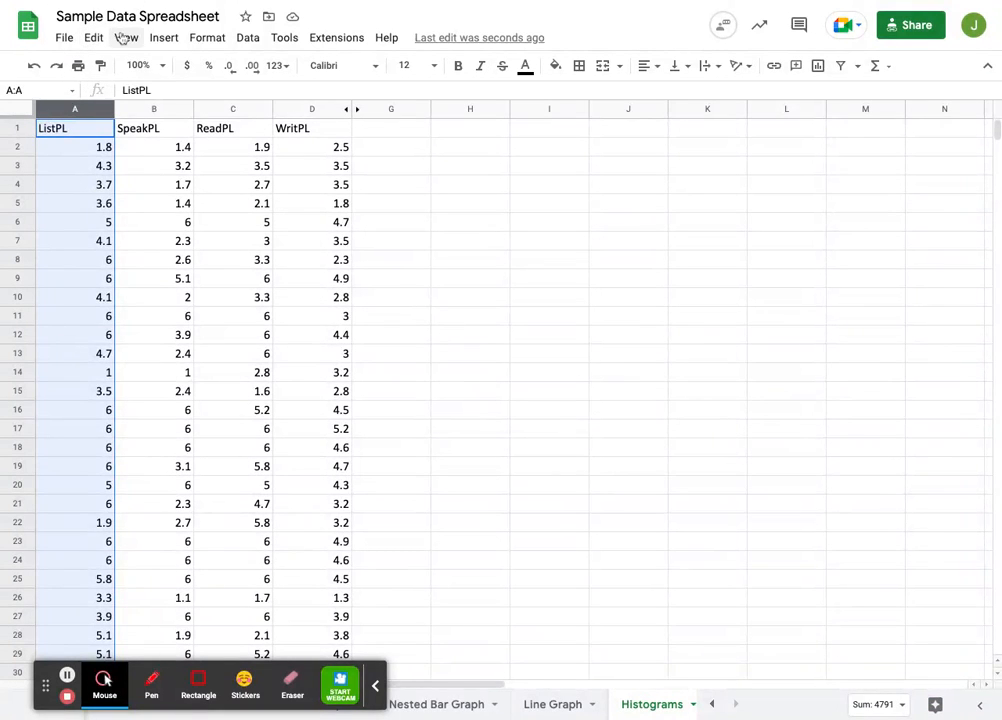
{"action": "left_click", "coordinate": [162, 40]}
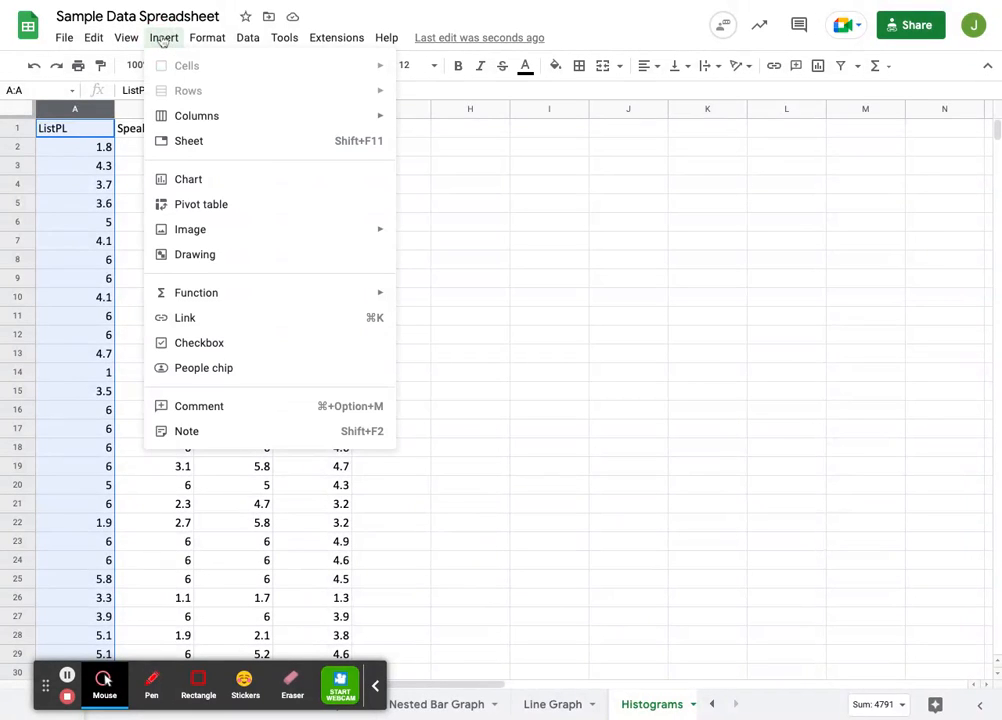
{"action": "left_click", "coordinate": [183, 186]}
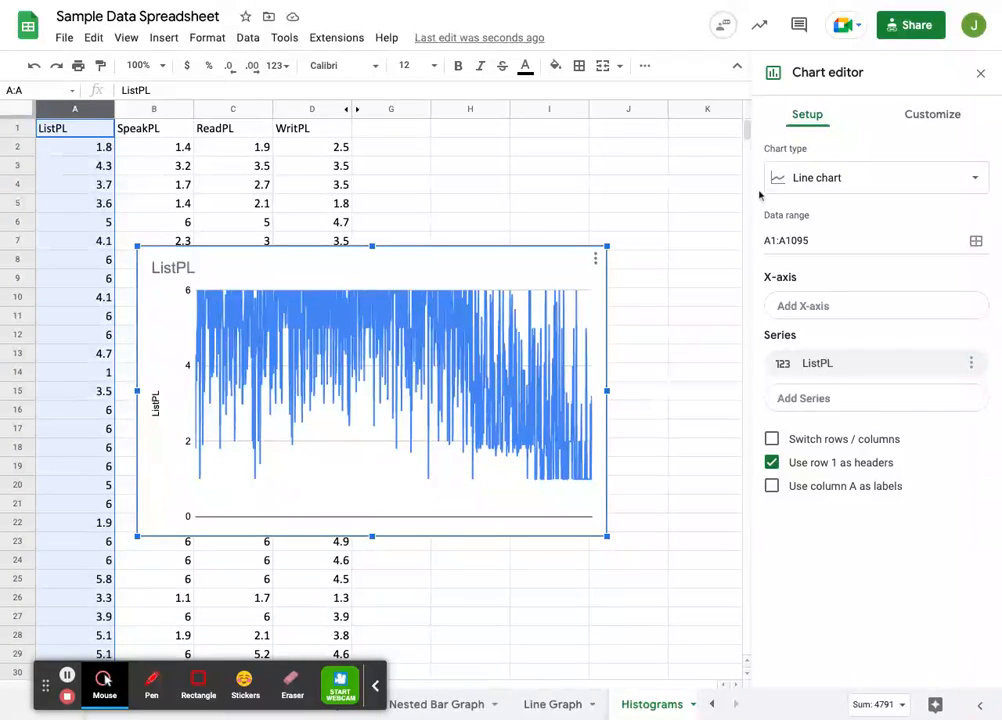
- Change the ListPL chart's type from line chart to histogram chart
{"action": "left_click", "coordinate": [832, 179]}
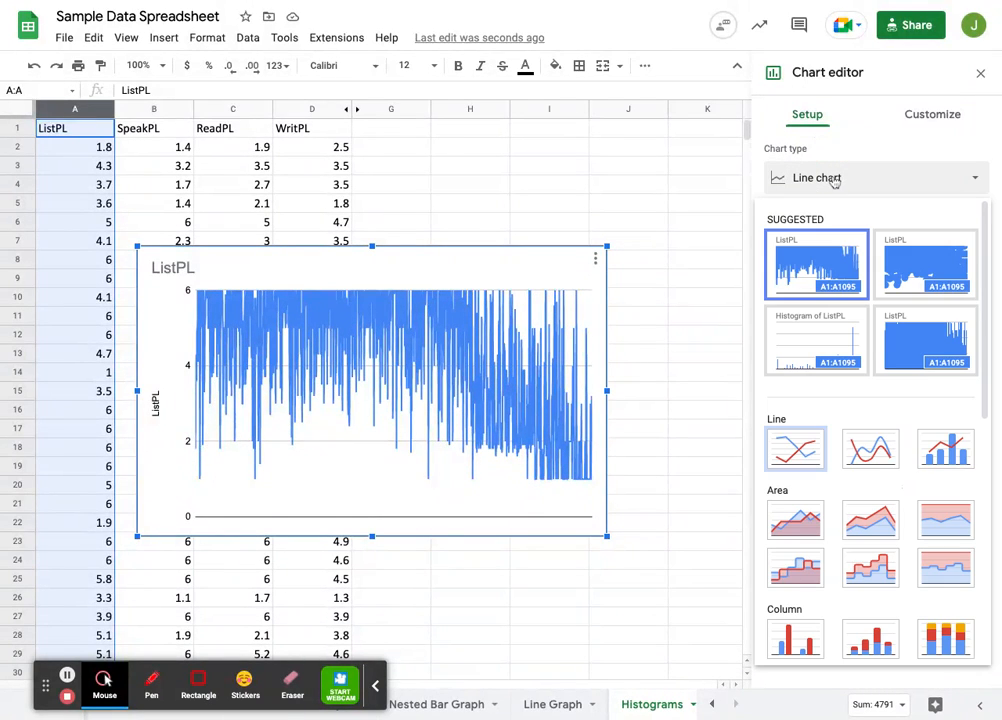
{"action": "scroll", "coordinate": [883, 403], "scroll_direction": "down", "scroll_amount": 10}
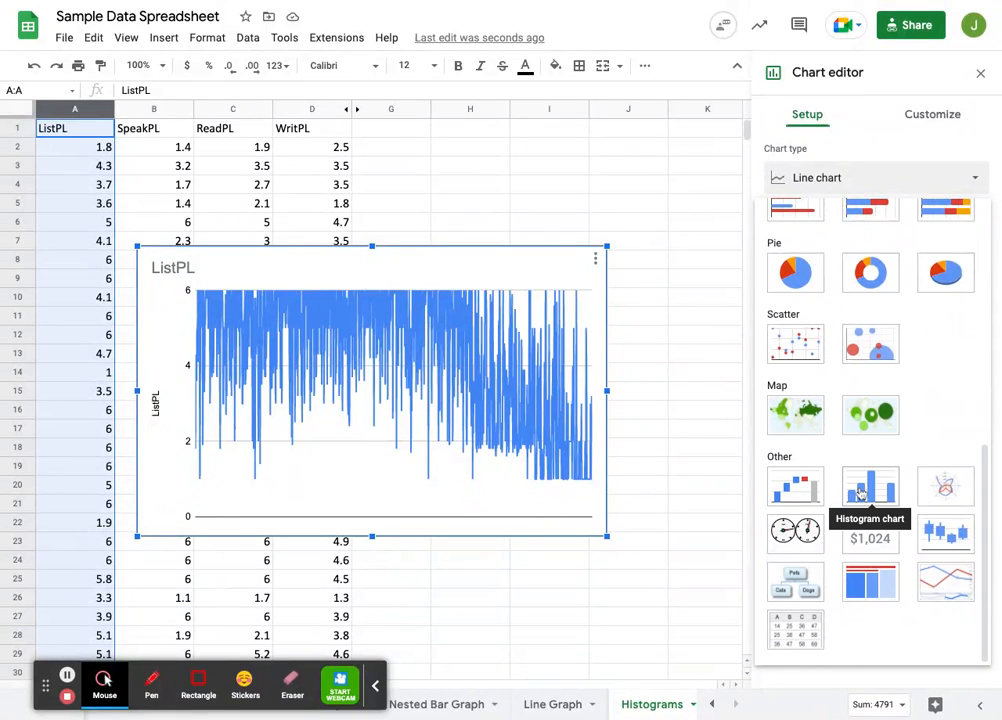
{"action": "scroll", "coordinate": [862, 480], "scroll_direction": "up", "scroll_amount": 3}
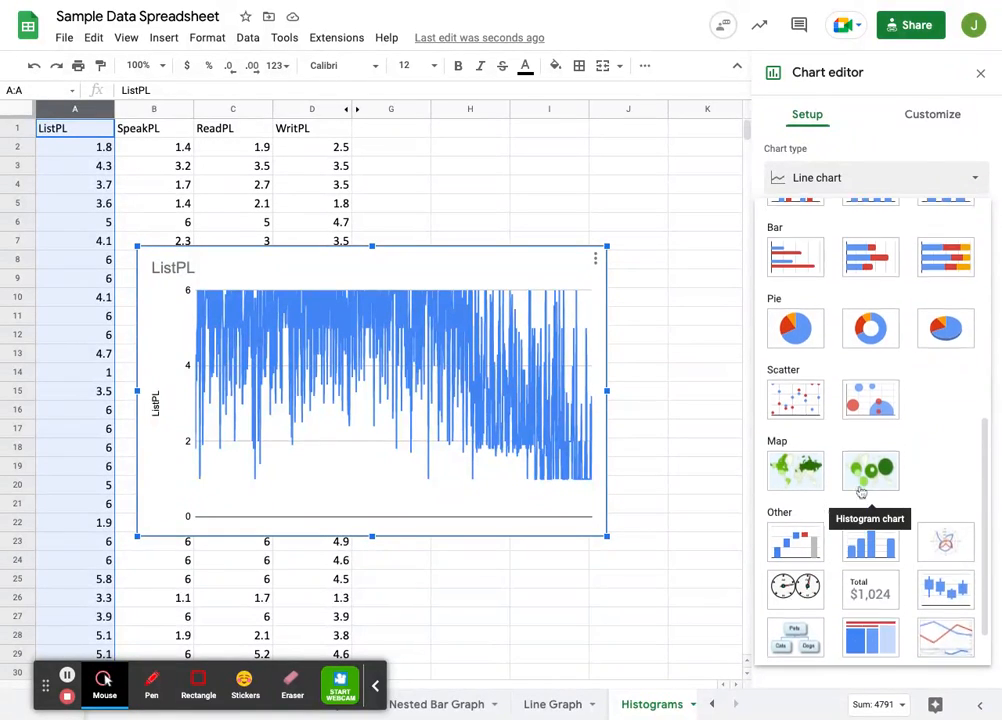
{"action": "scroll", "coordinate": [792, 270], "scroll_direction": "up", "scroll_amount": 1}
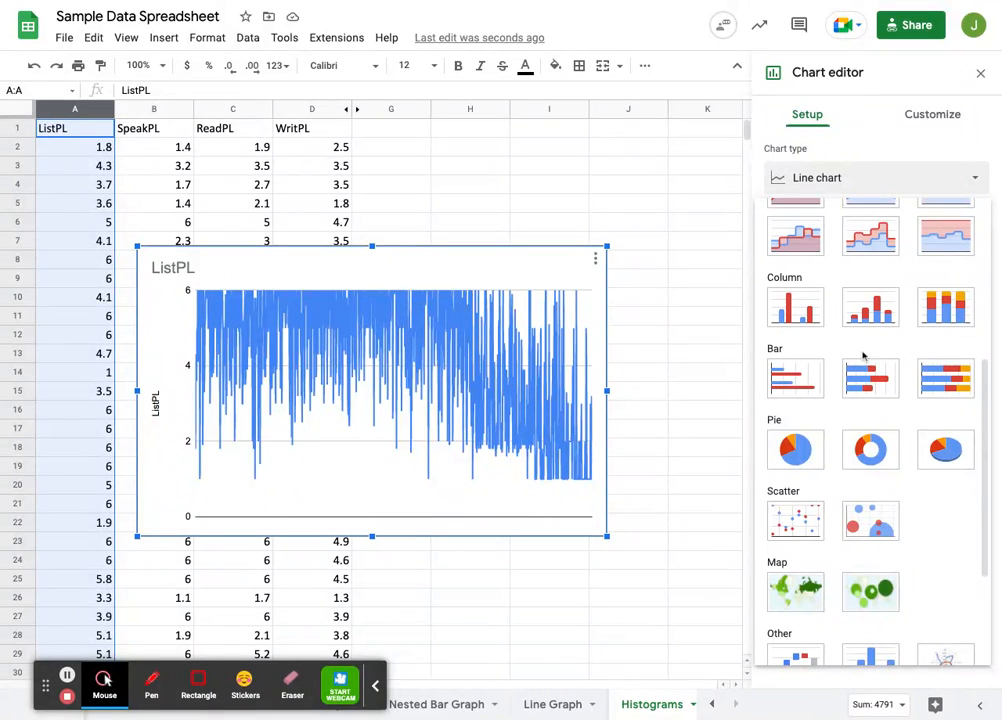
{"action": "scroll", "coordinate": [863, 354], "scroll_direction": "down", "scroll_amount": 3}
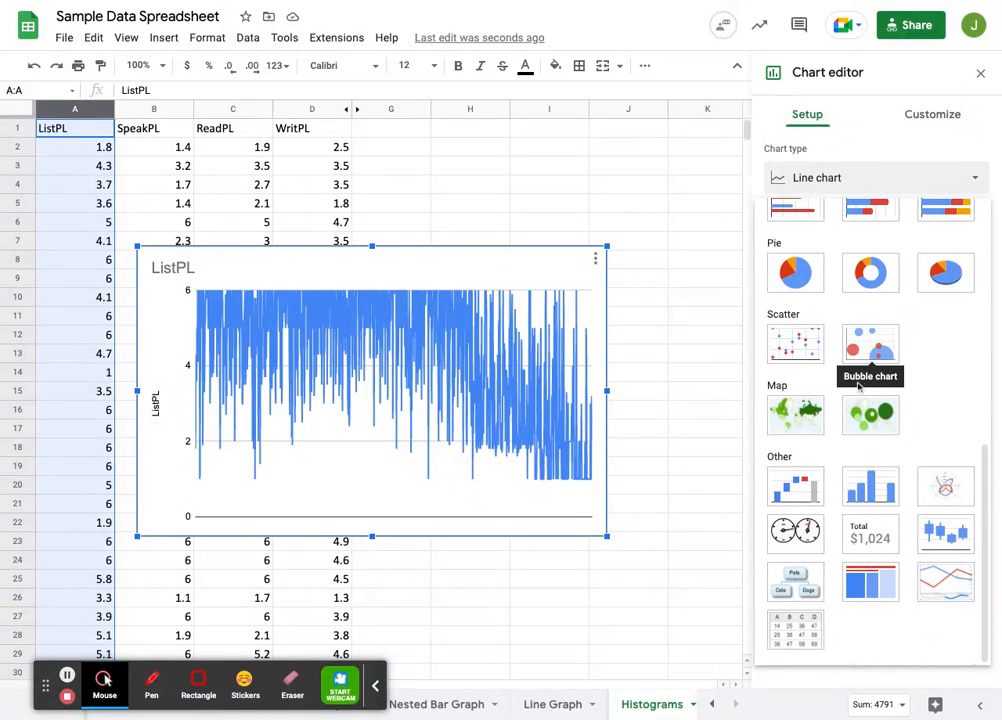
{"action": "left_click", "coordinate": [876, 504]}
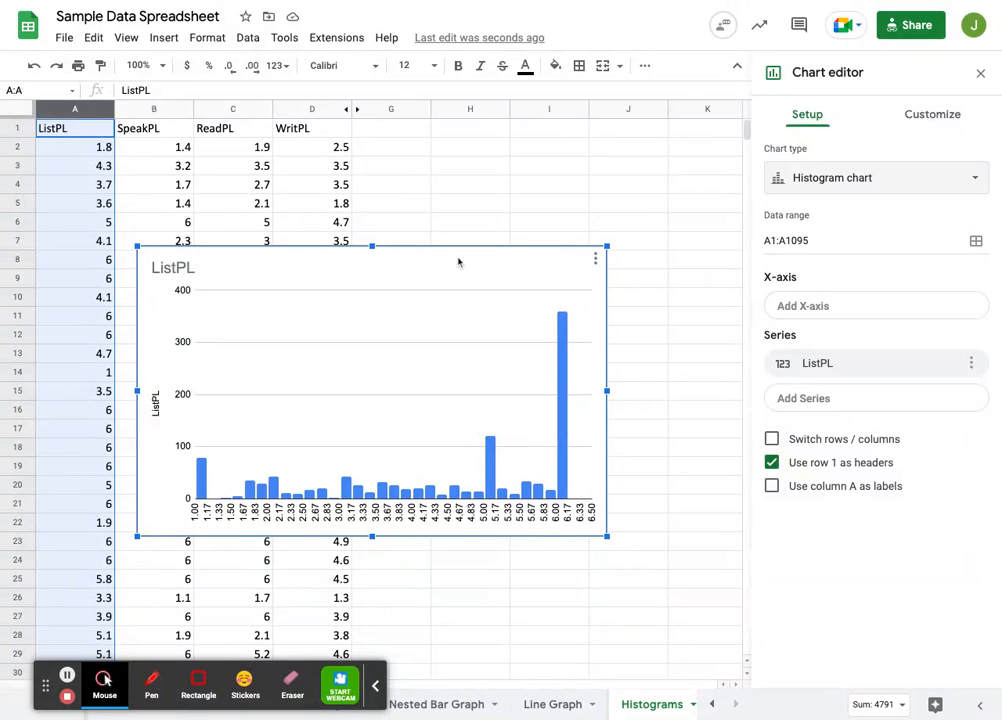
- Set the chart title to "Histogram of Listening Scores" and the vertical axis title to "Count"
{"action": "left_click", "coordinate": [181, 270]}
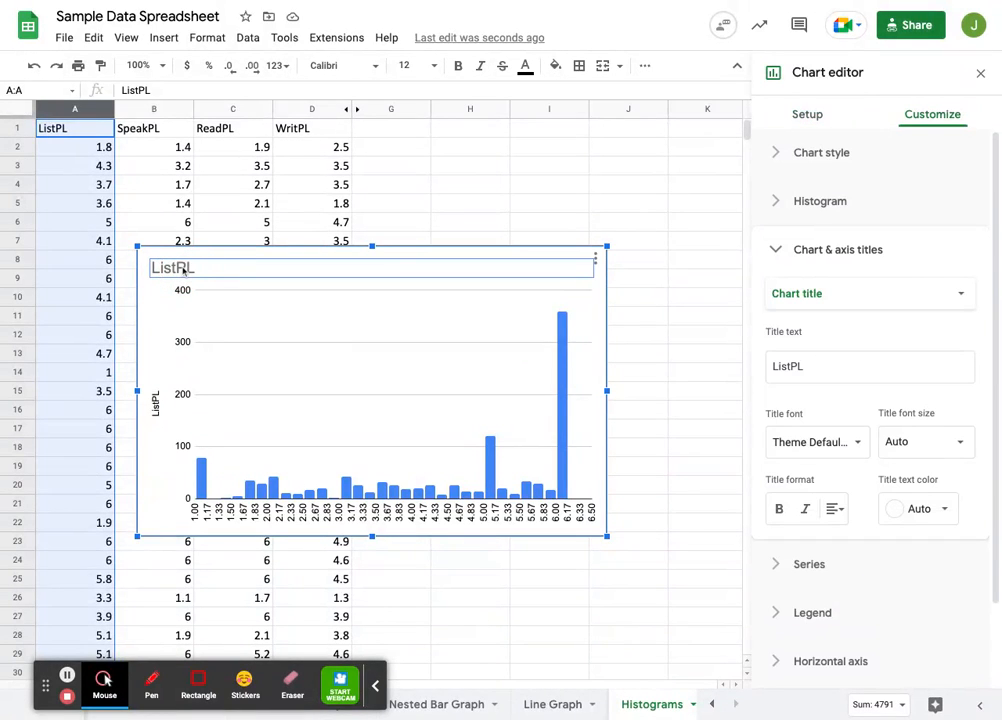
{"action": "double_click", "coordinate": [183, 270]}
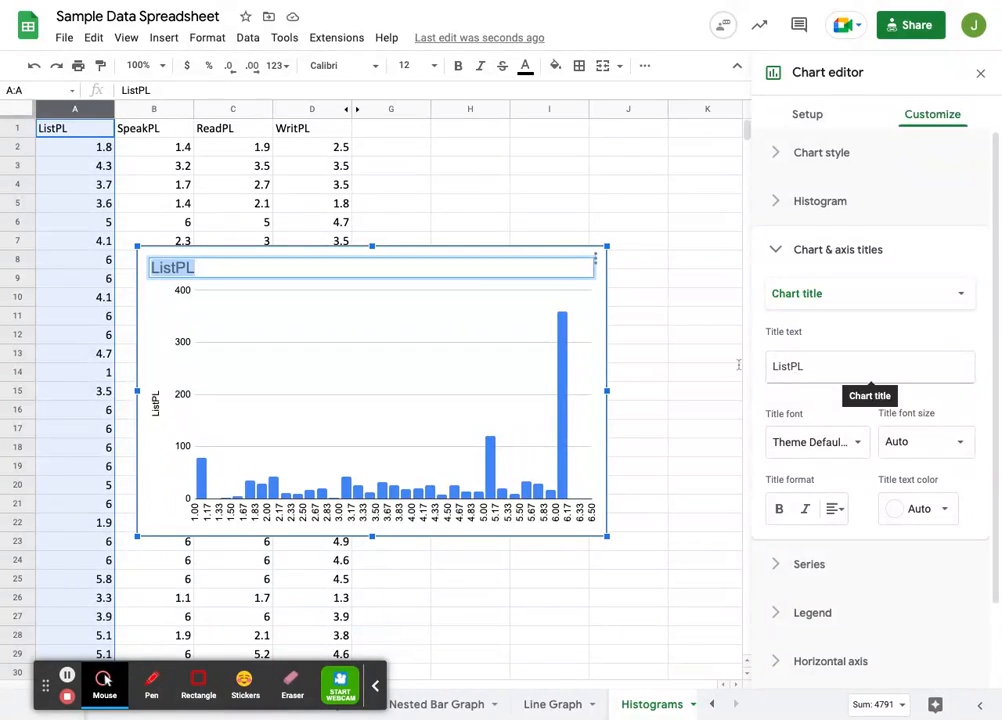
{"action": "type", "text": "Histogram "}
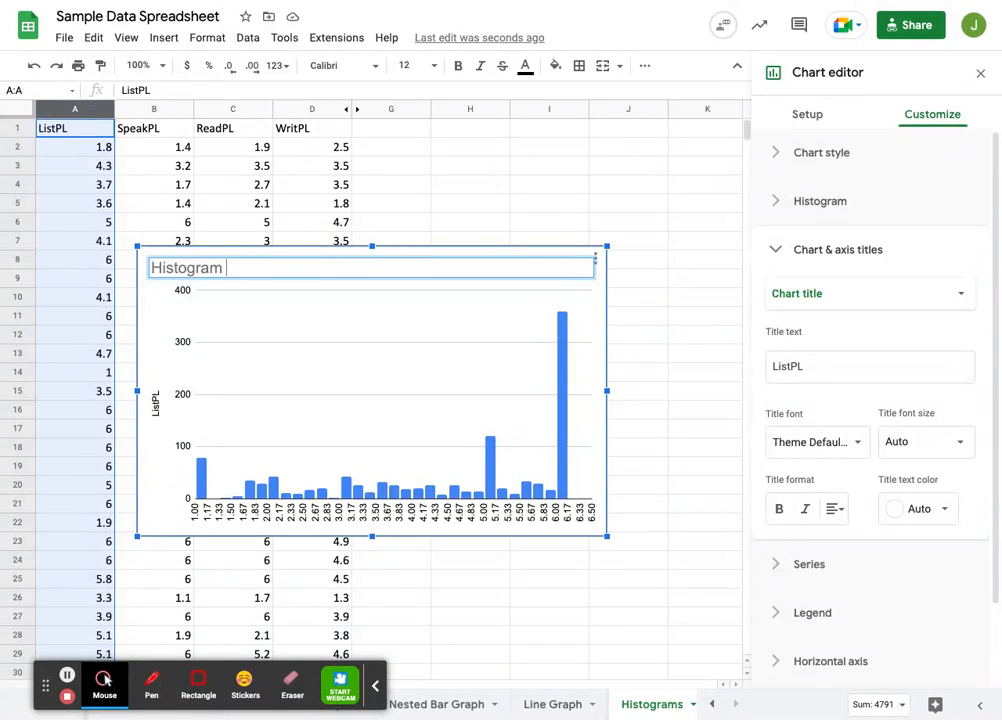
{"action": "type", "text": "of Listening "}
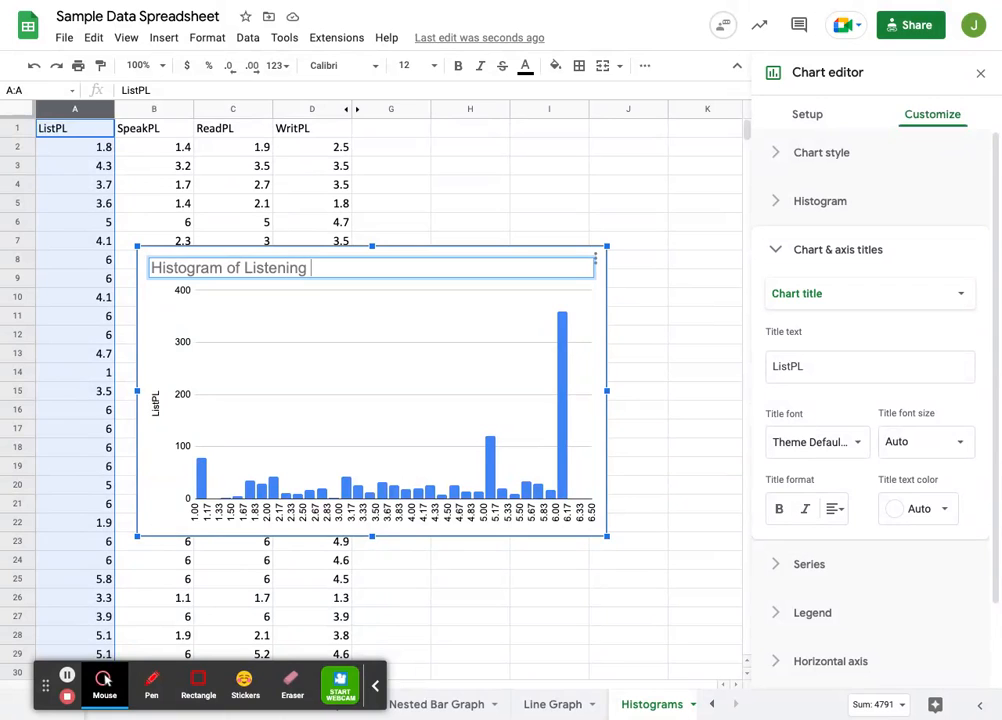
{"action": "type", "text": "Scores"}
{"action": "key", "text": "Return"}
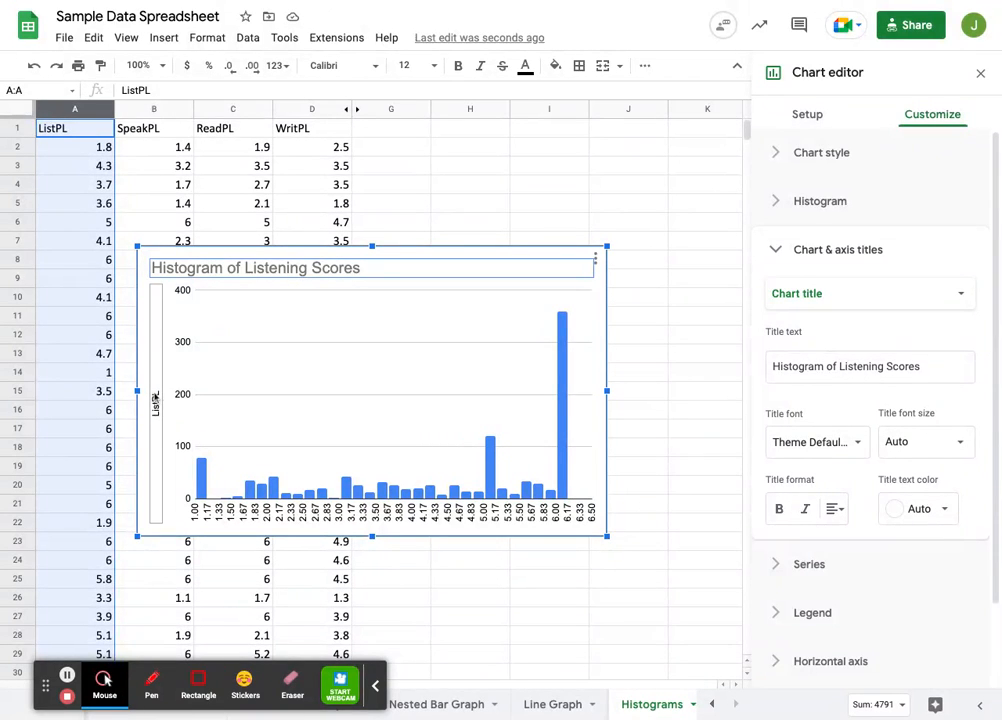
{"action": "left_click", "coordinate": [156, 410]}
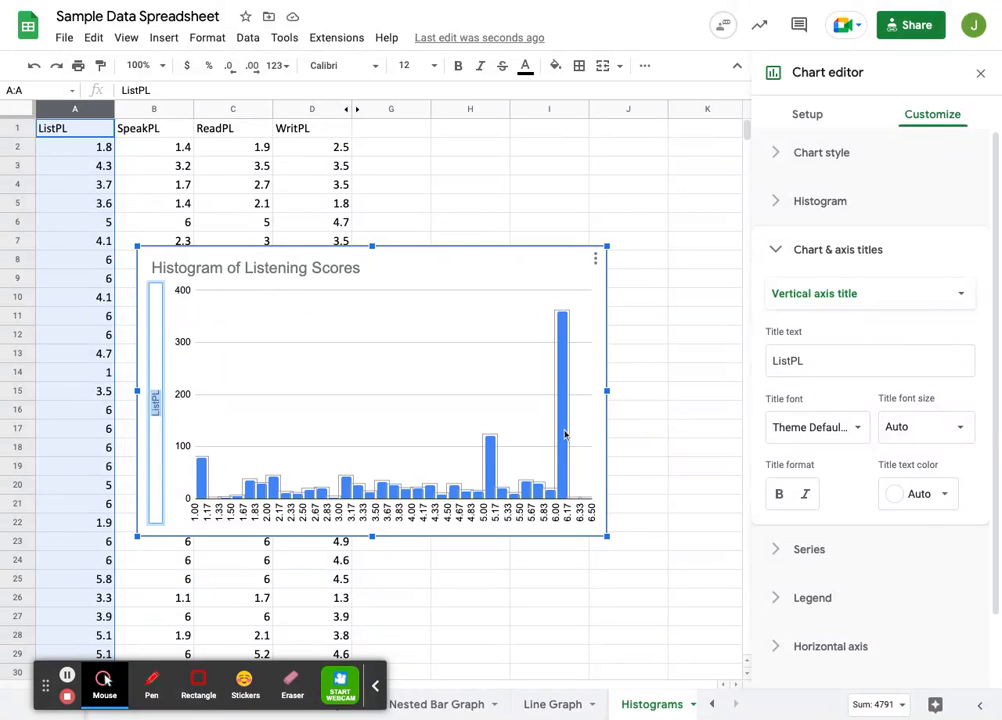
{"action": "type", "text": "Count"}
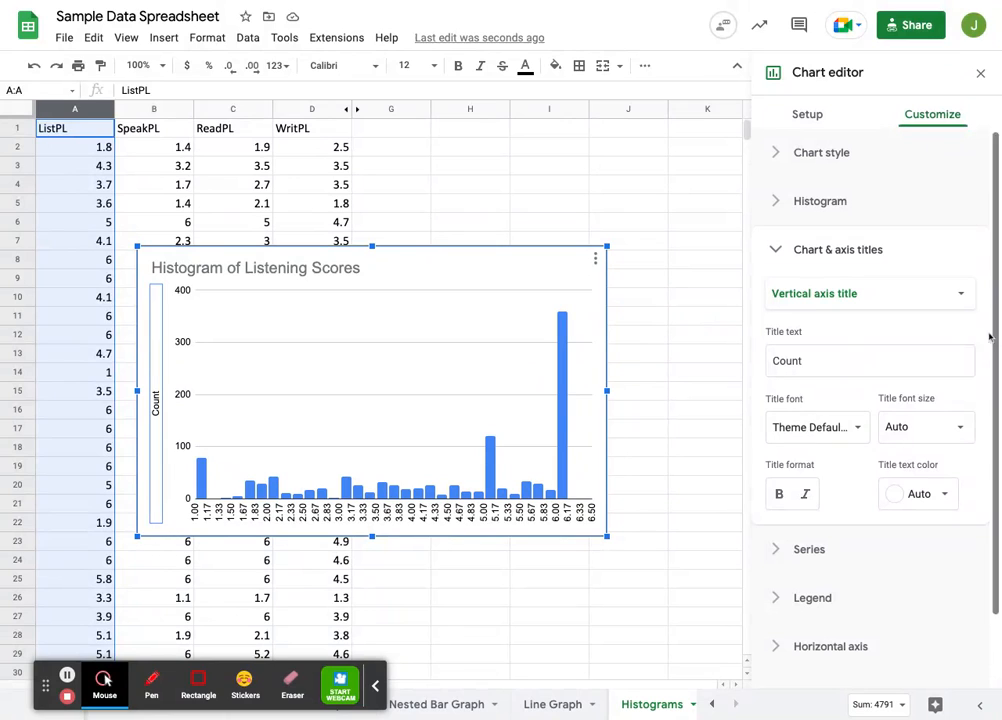
- Set the histogram's bucket size to 0.2
{"action": "left_click", "coordinate": [949, 114]}
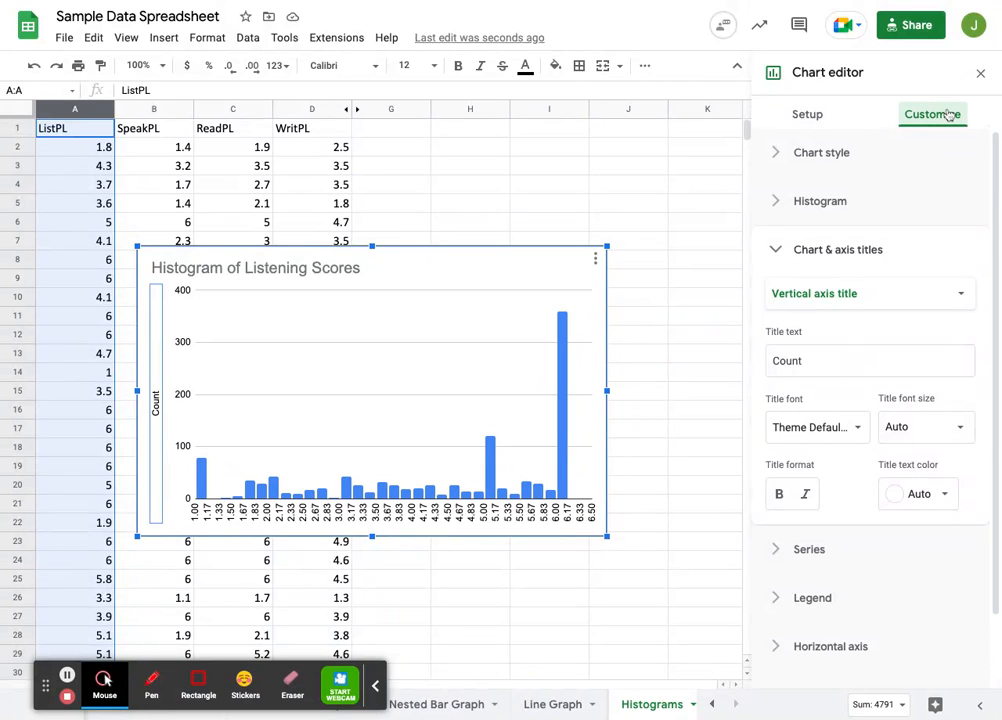
{"action": "left_click", "coordinate": [844, 203]}
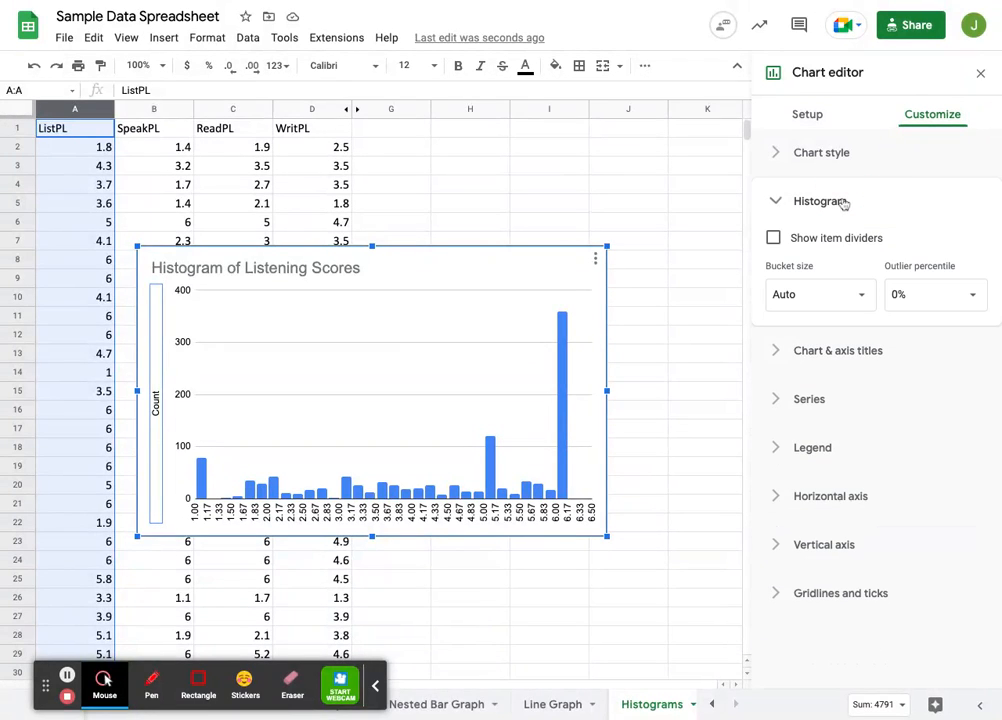
{"action": "left_click", "coordinate": [862, 297]}
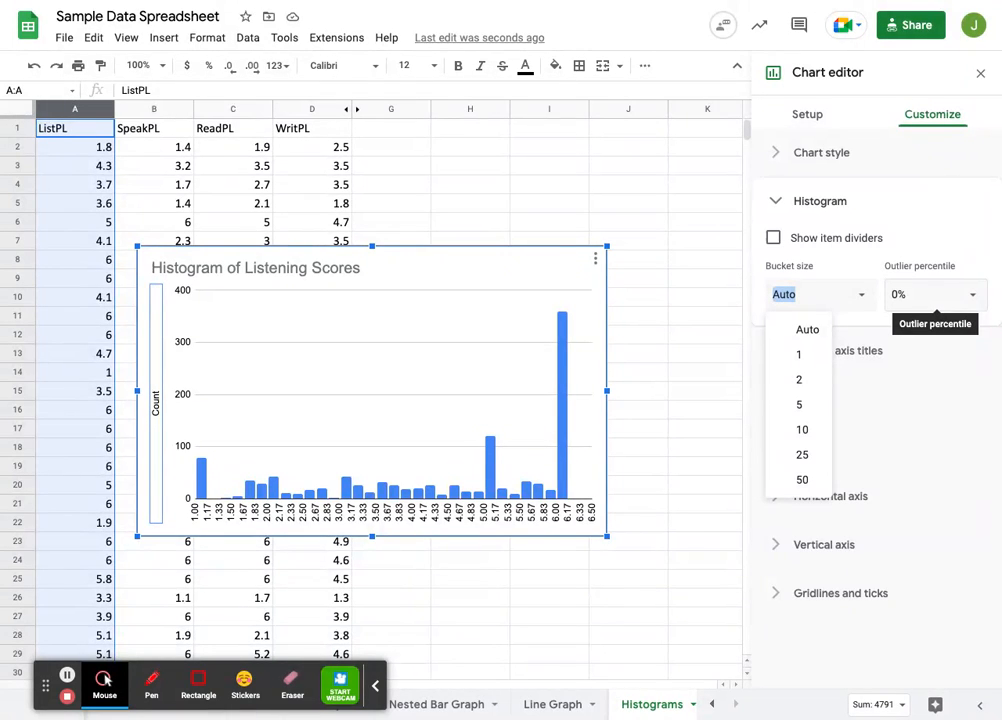
{"action": "type", "text": "0"}
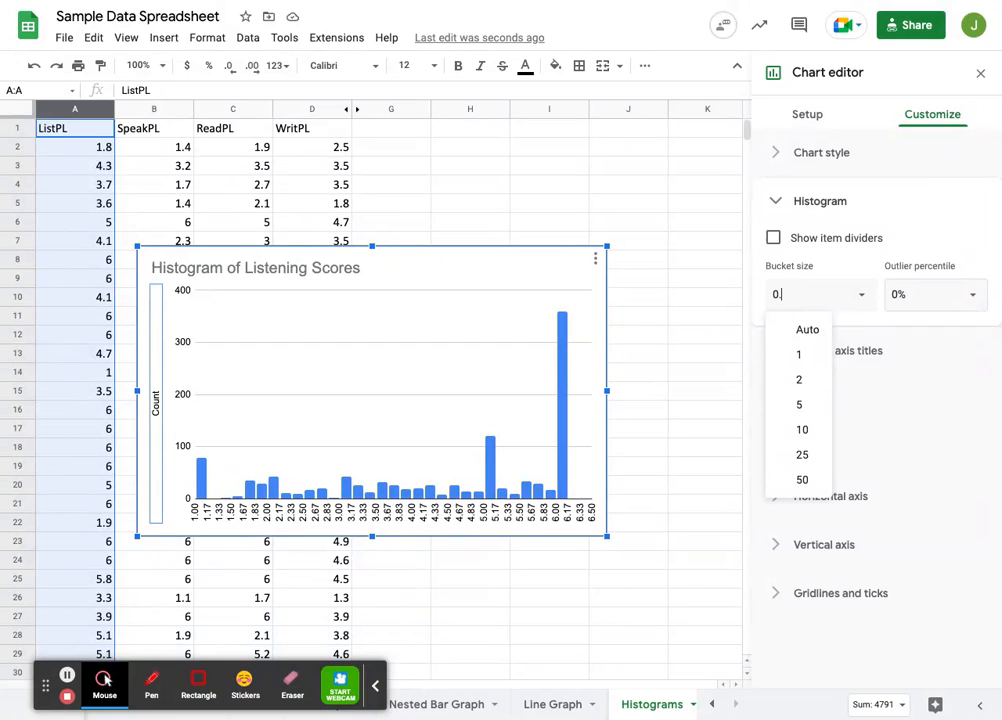
{"action": "type", "text": ".2"}
{"action": "key", "text": "Return"}
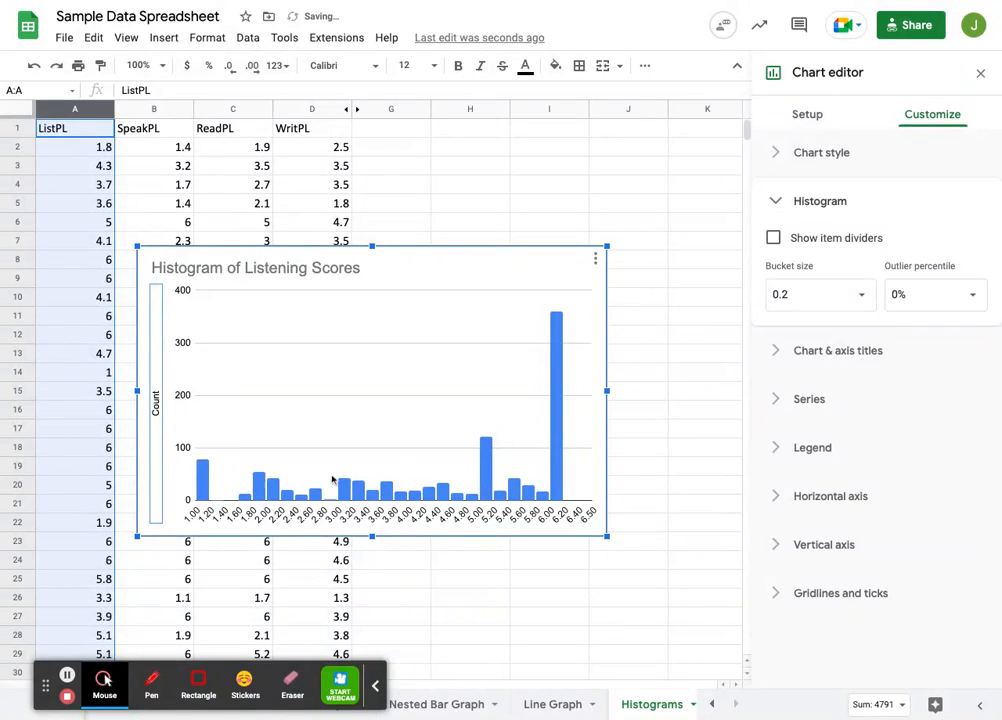
- Try a bucket size of 1 for the histogram and set it back to 0.2
{"action": "left_click", "coordinate": [819, 292]}
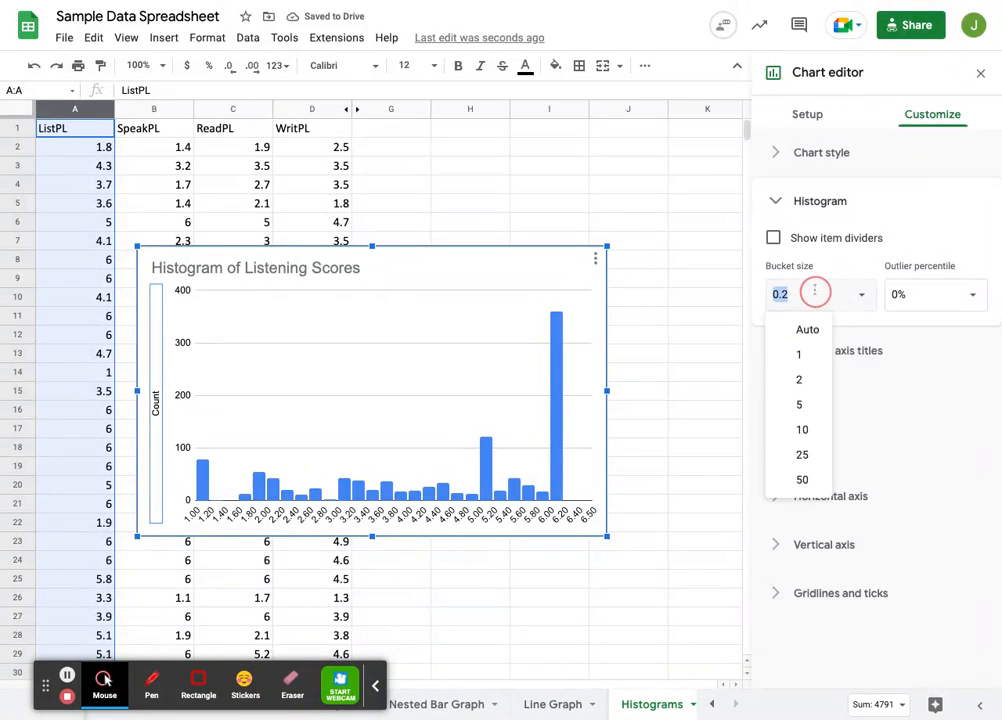
{"action": "left_click", "coordinate": [801, 358]}
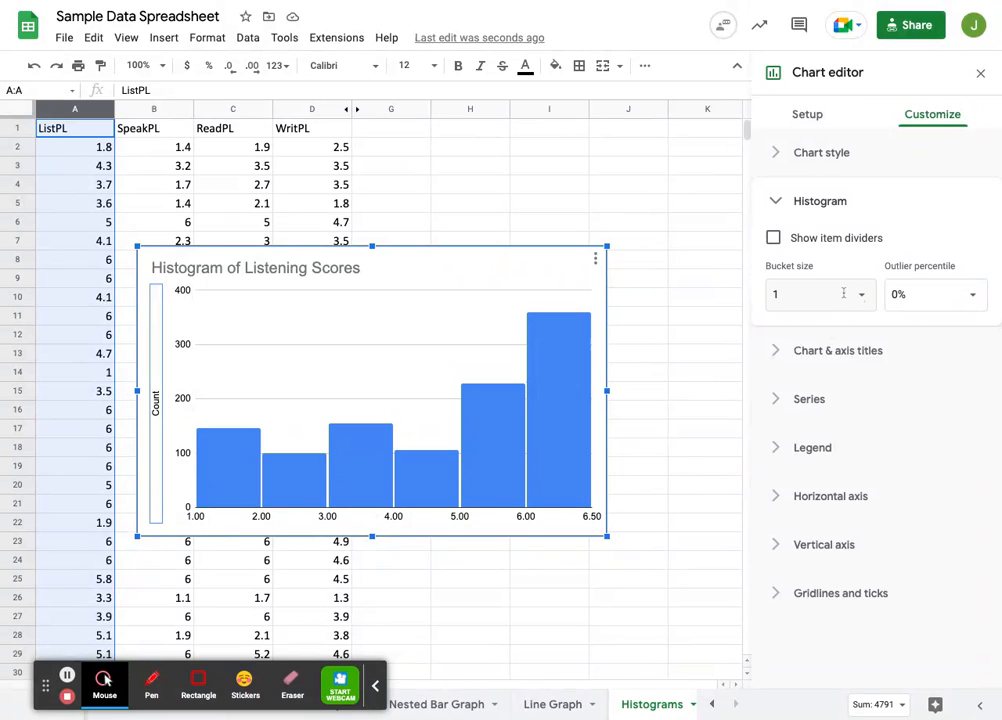
{"action": "double_click", "coordinate": [785, 293]}
{"action": "type", "text": ".2"}
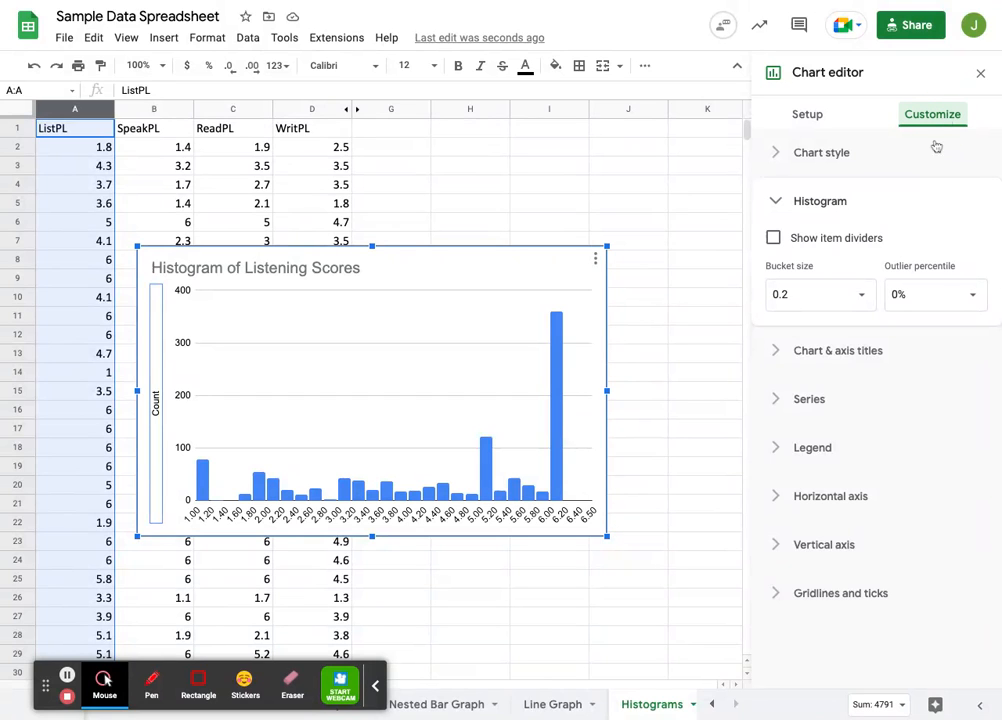
- Limit the histogram's horizontal axis to a minimum of 1.0 and a maximum of 6.2
{"action": "left_click", "coordinate": [862, 500]}
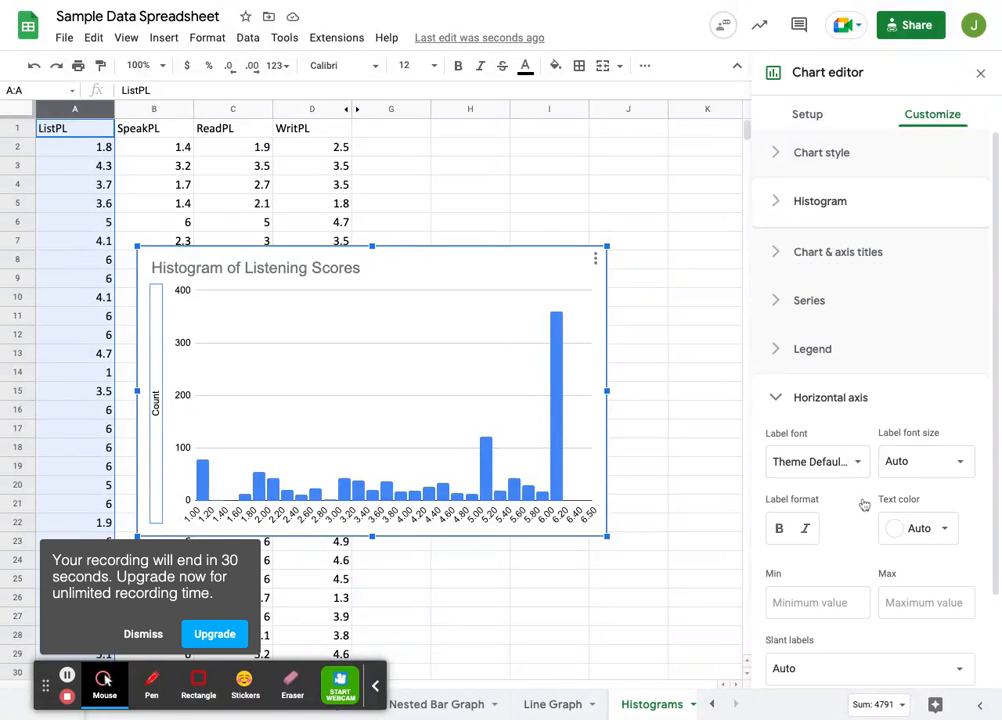
{"action": "left_click", "coordinate": [815, 599]}
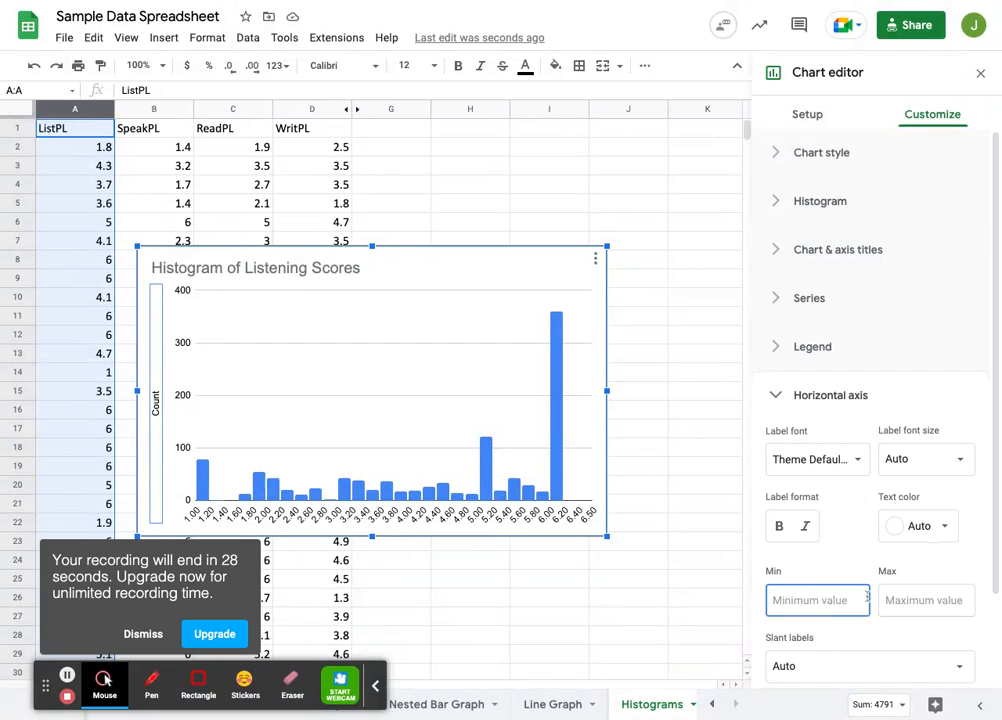
{"action": "type", "text": "0"}
{"action": "key", "text": "BackSpace"}
{"action": "type", "text": "1."}
{"action": "left_click", "coordinate": [957, 601]}
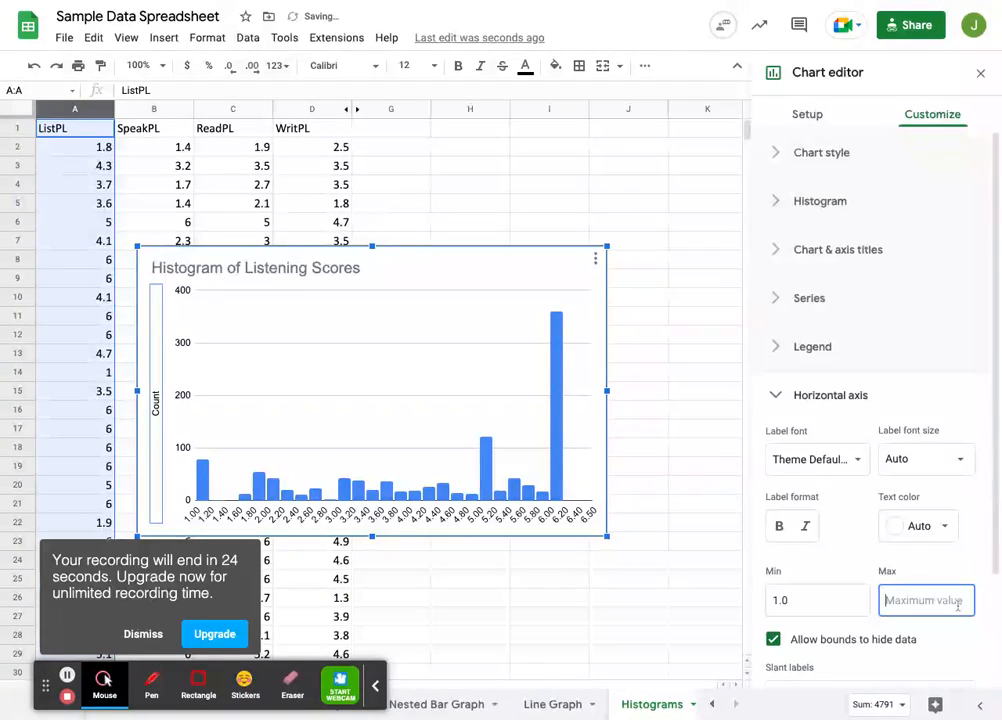
{"action": "type", "text": "6"}
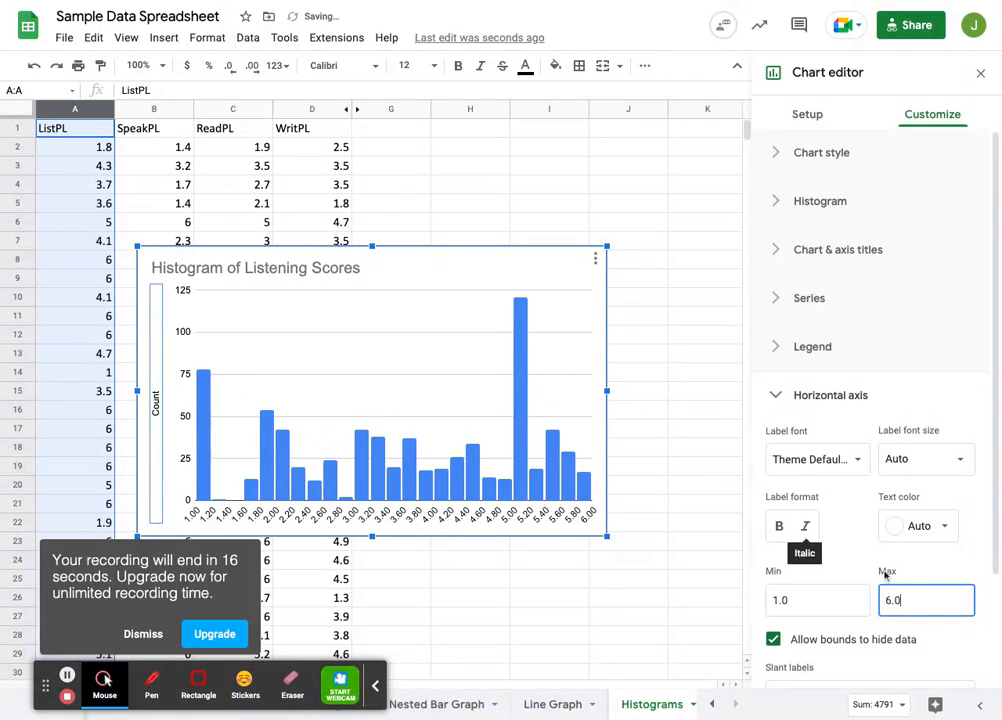
{"action": "key", "text": "BackSpace"}
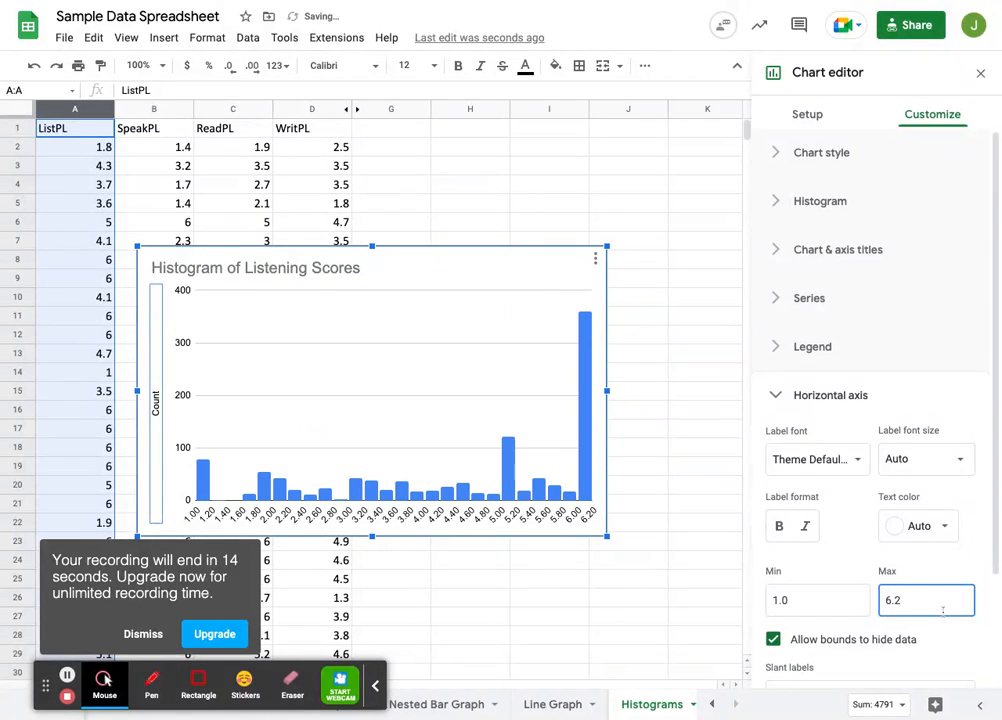
{"action": "scroll", "coordinate": [894, 592], "scroll_direction": "down", "scroll_amount": 3}
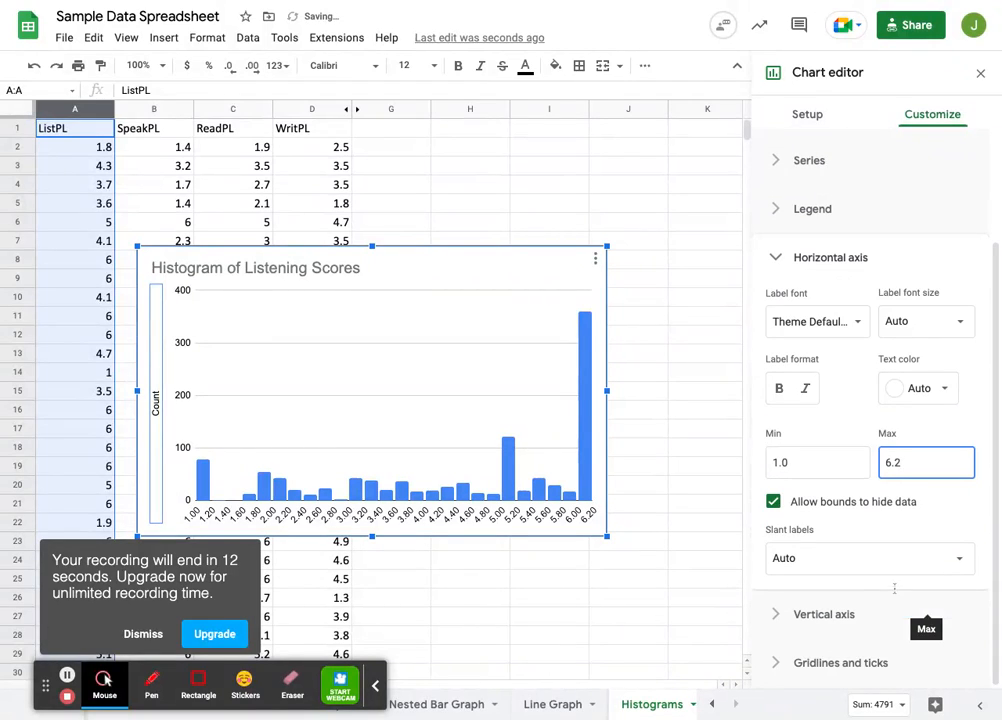